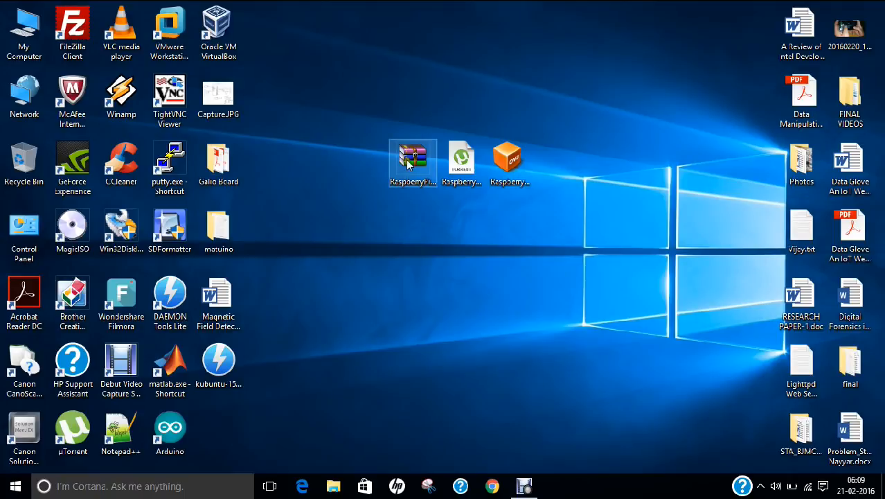
- Move the RaspberryPi.VirtualBox.zip archive away from the other two Raspberry files on the desktop and inspect its properties
left_click_drag(413, 170, 360, 201)
right_click(361, 192)
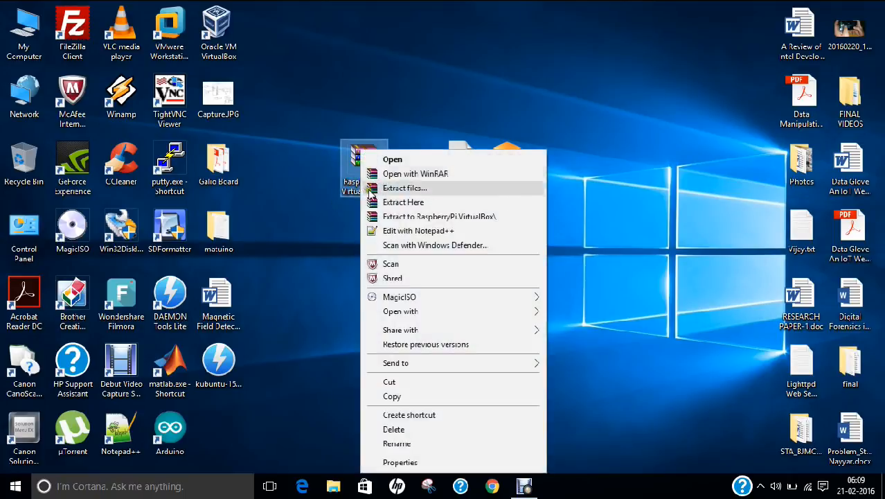
left_click(416, 463)
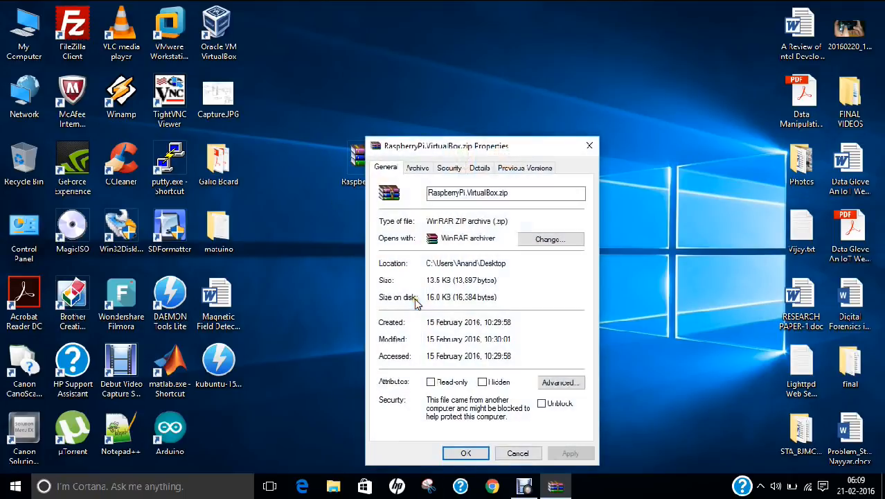
left_click(444, 193)
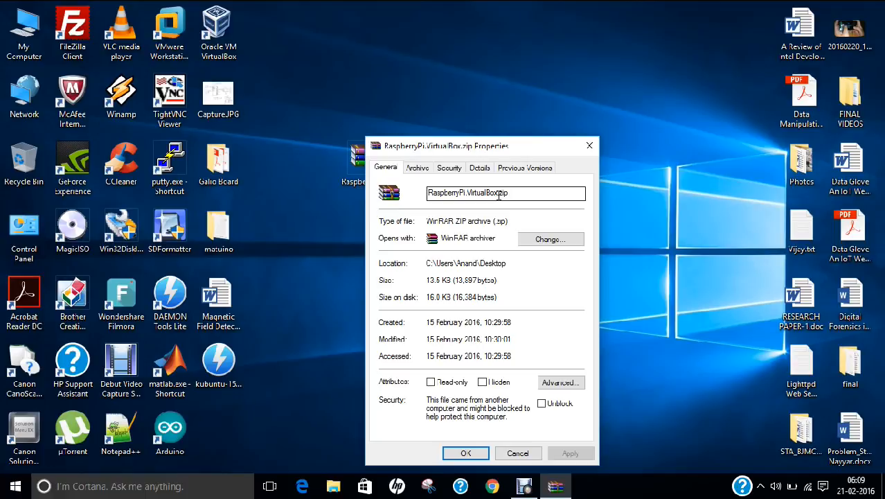
left_click(466, 453)
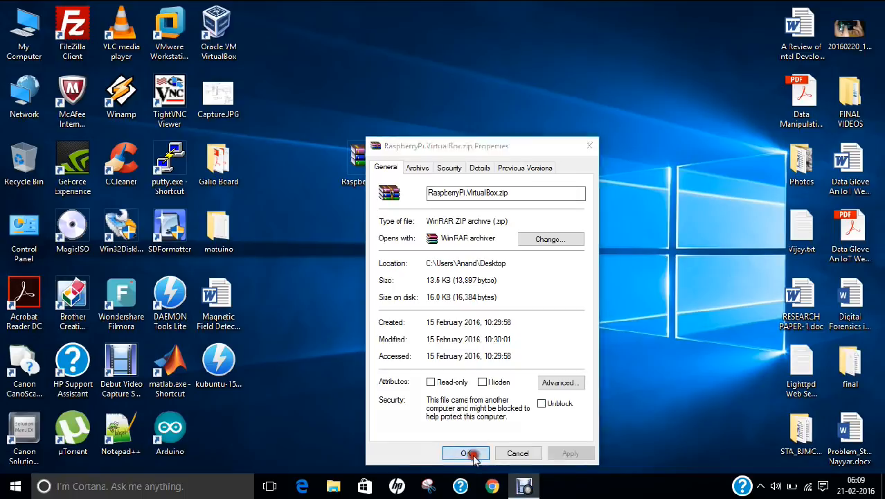
- Examine the contents of the RaspberryPi.VirtualBox folder inside the RaspberryPi.VirtualBox.zip archive and close the archive
double_click(363, 172)
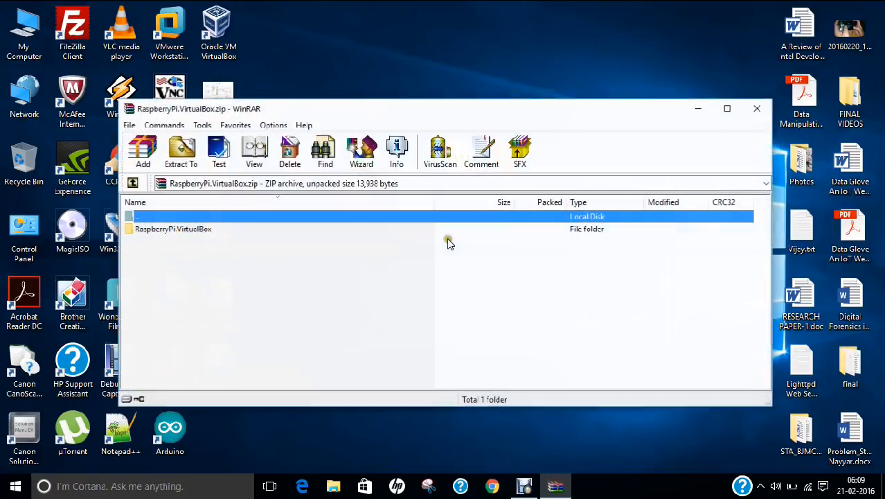
double_click(176, 229)
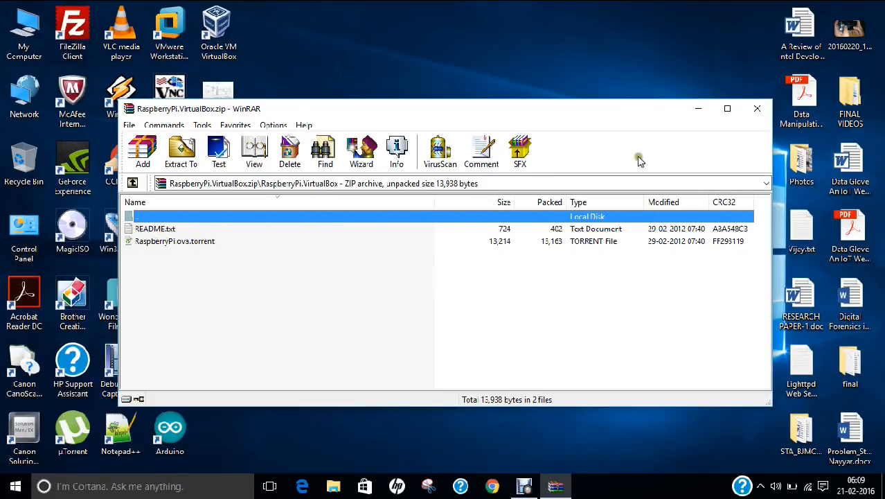
left_click(749, 114)
- Open the RaspberryPi.ova torrent file in µTorrent to review its contents, without adding the download
left_click(461, 166)
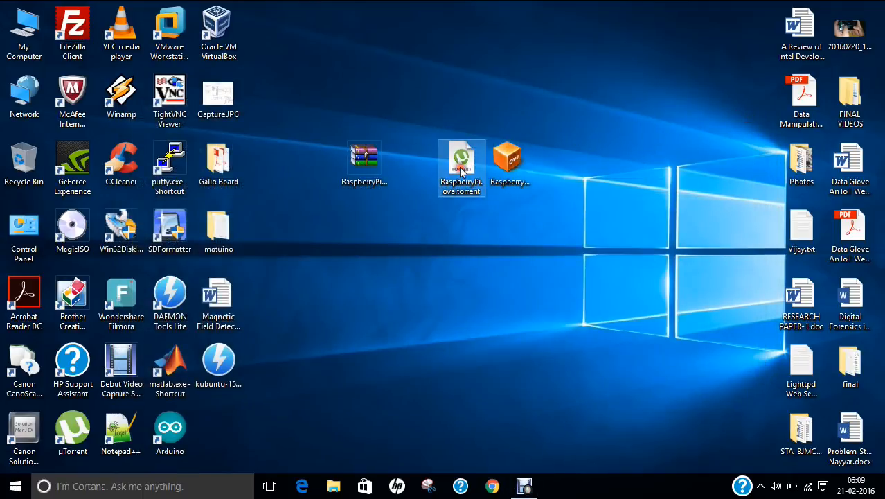
double_click(461, 169)
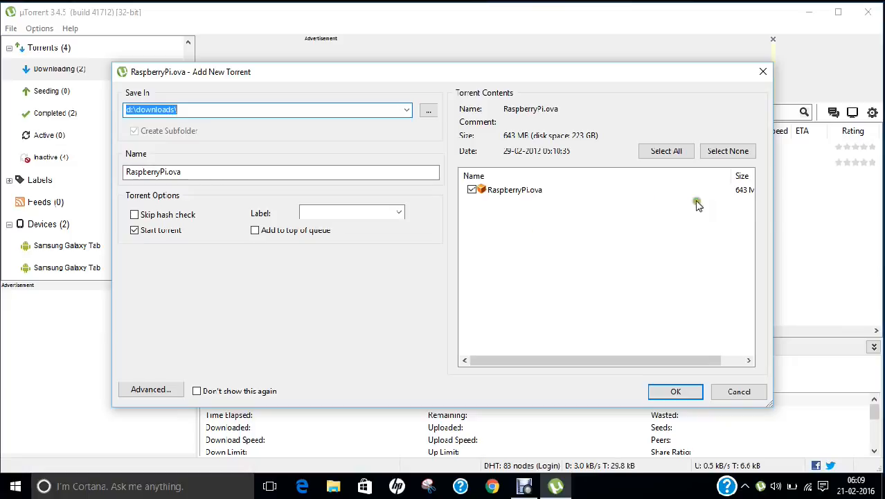
left_click_drag(667, 359, 688, 359)
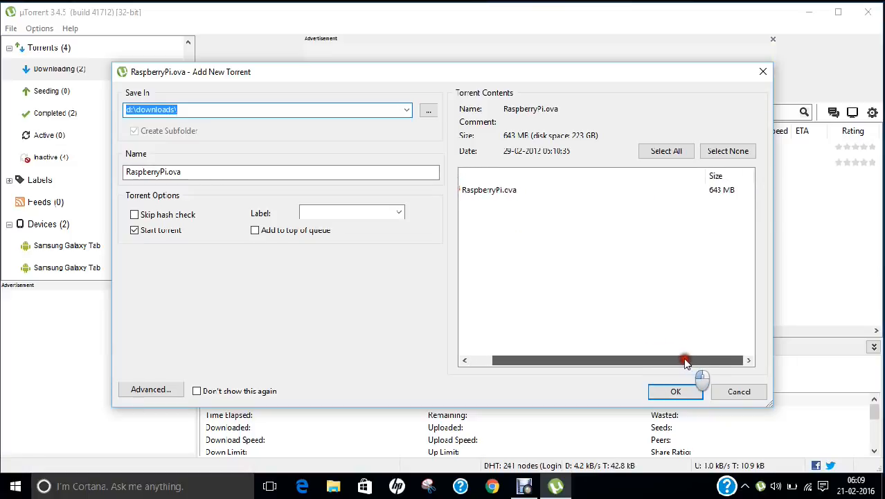
left_click(739, 391)
left_click(809, 12)
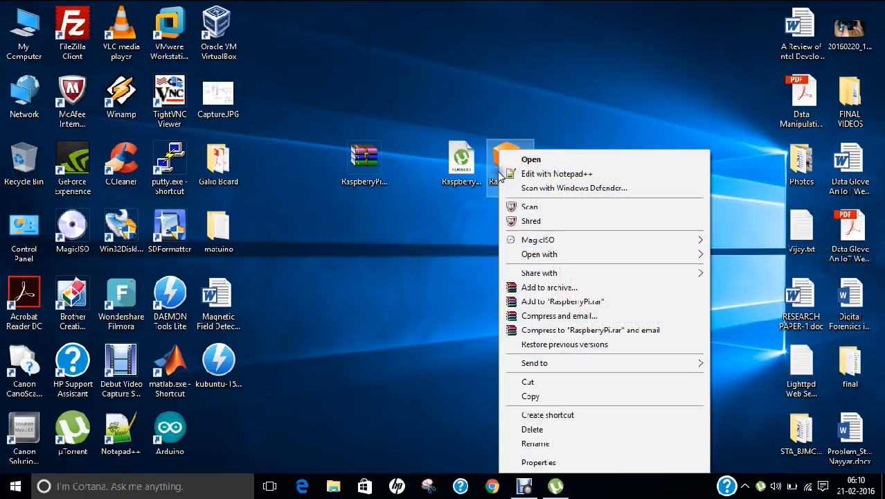
- Check the file size of RaspberryPi.ova in its properties
right_click(499, 173)
left_click(550, 462)
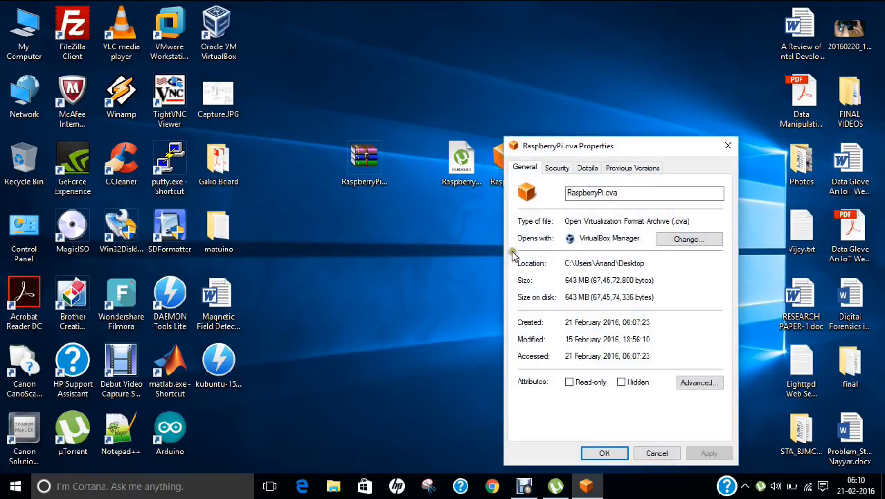
left_click(577, 283)
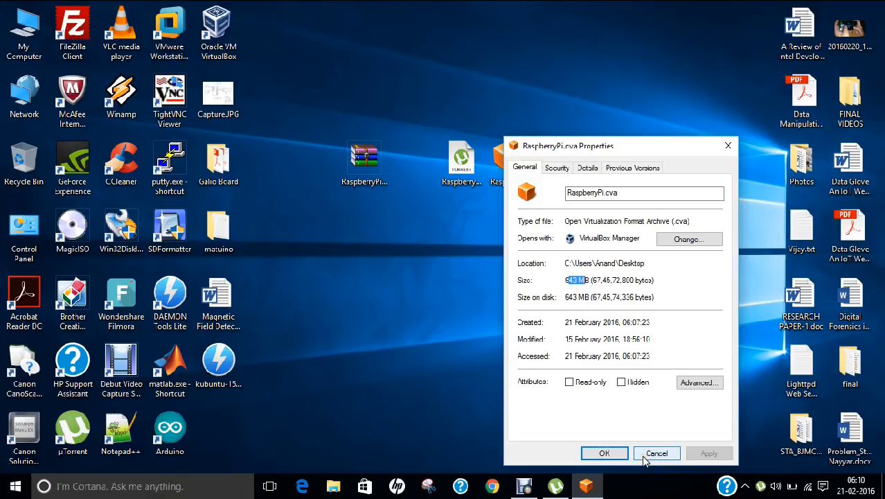
left_click(640, 451)
right_click(436, 271)
left_click(458, 310)
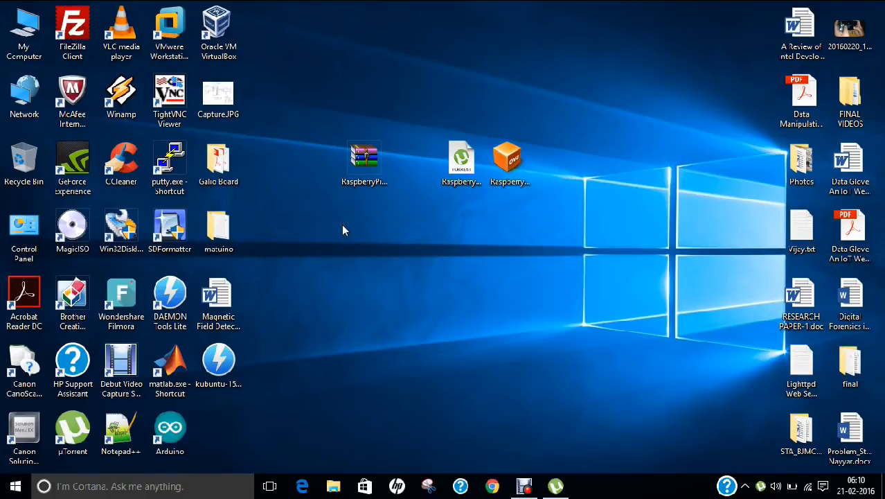
- Switch to Oracle VM VirtualBox and choose RaspberryPi.ova from the Desktop folder as the appliance to import
left_click(219, 31)
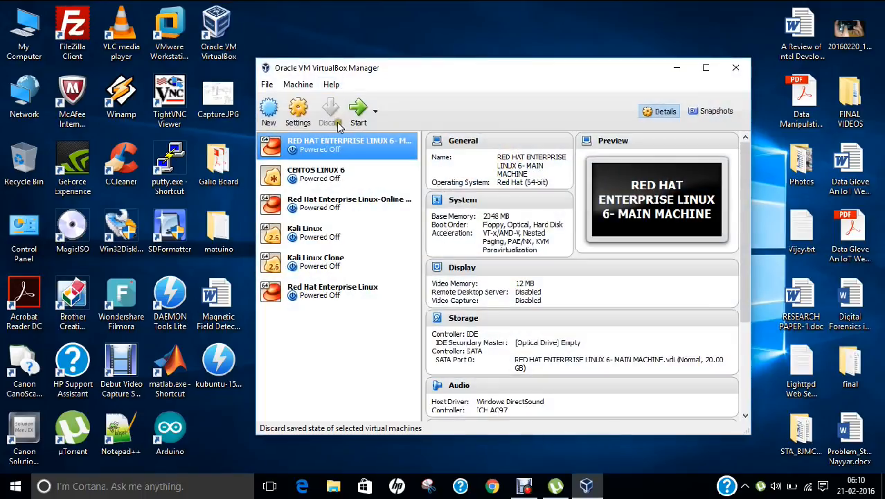
left_click(268, 84)
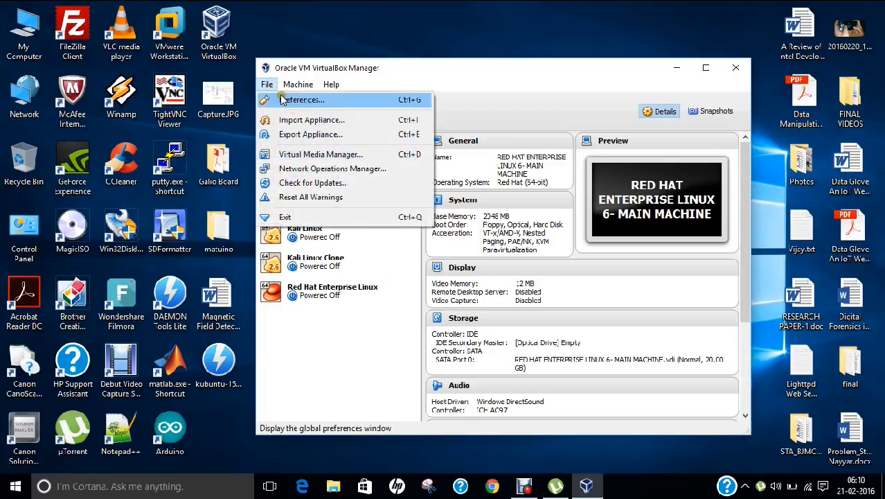
left_click(297, 120)
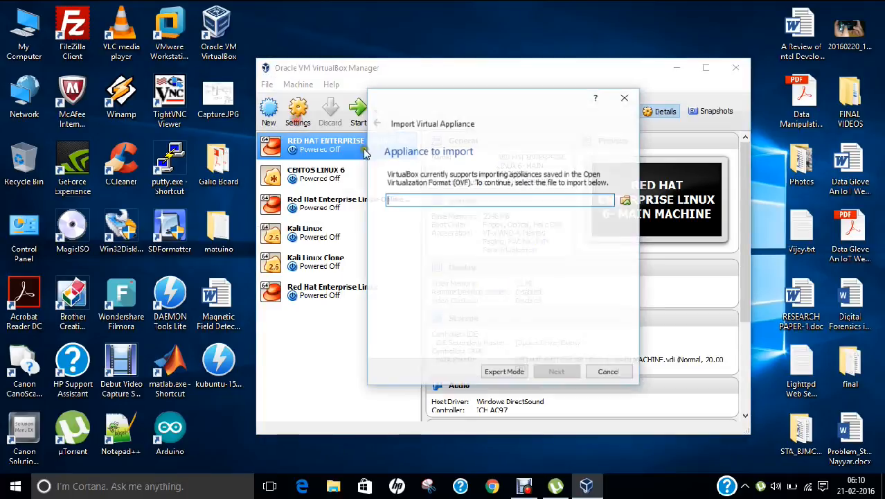
left_click(626, 201)
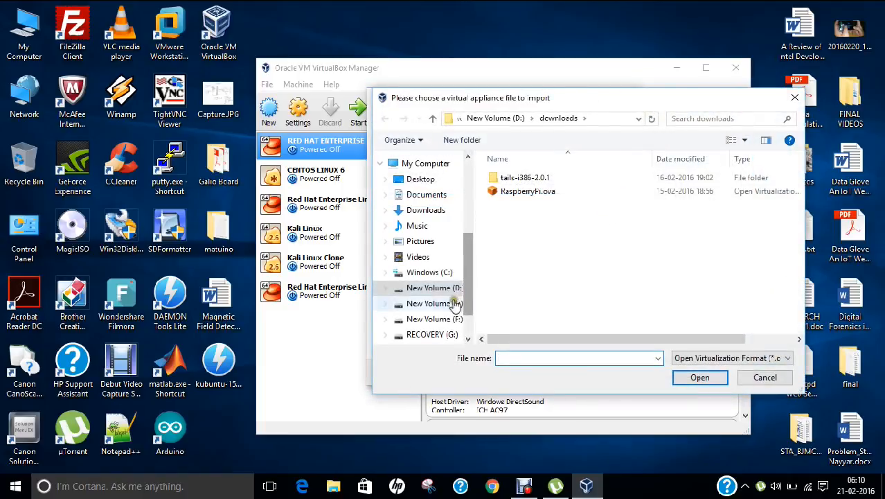
left_click(419, 179)
left_click(524, 260)
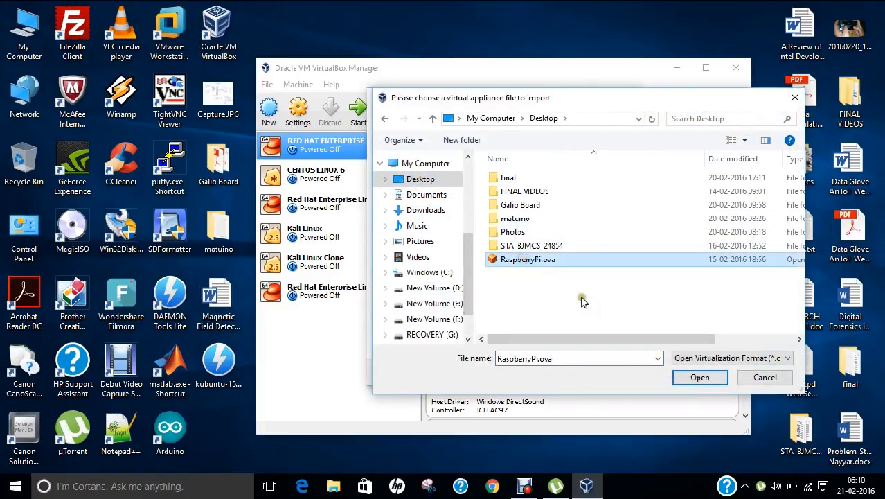
left_click(688, 381)
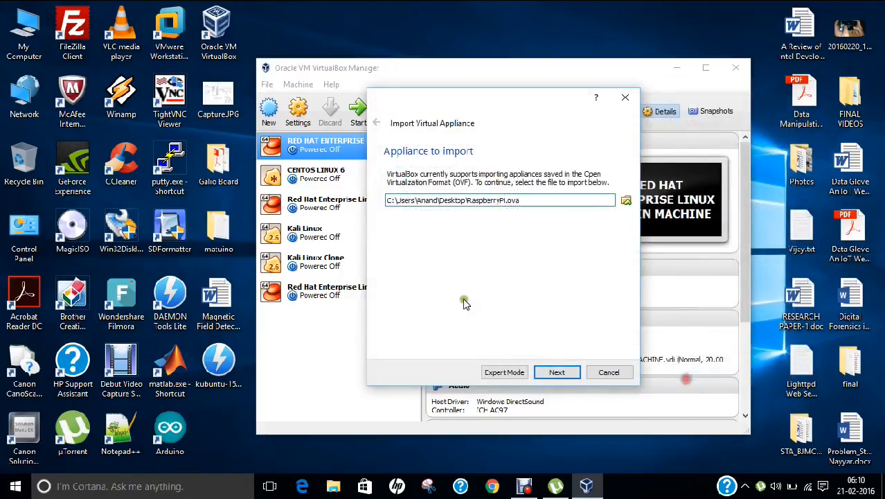
- Review the RaspberryPi appliance settings and import the appliance with its suggested configuration
left_click(556, 372)
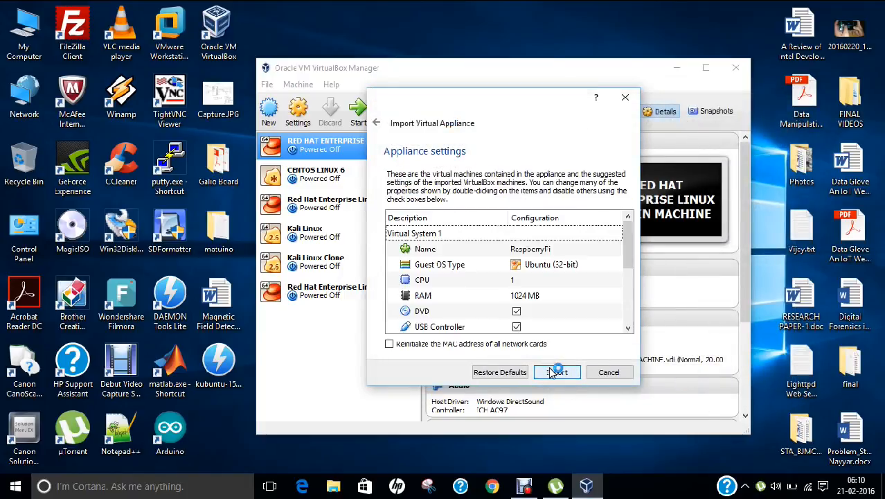
scroll(501, 310, "down", 3)
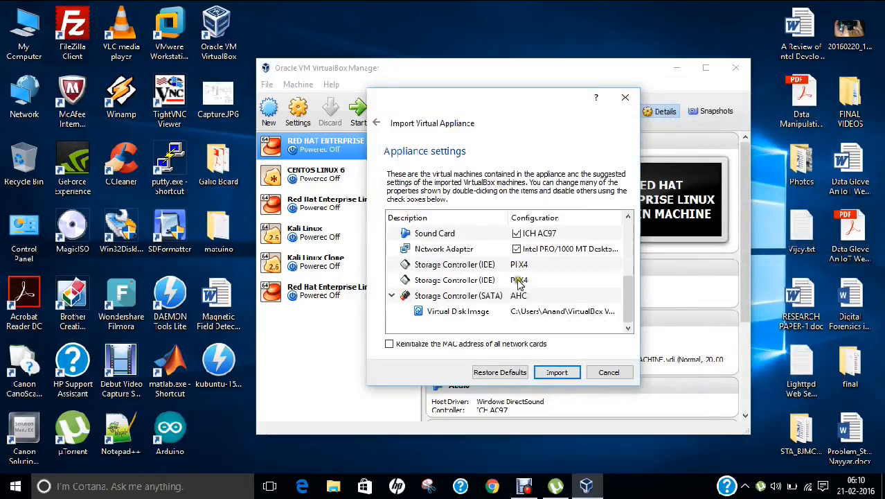
scroll(527, 291, "up", 3)
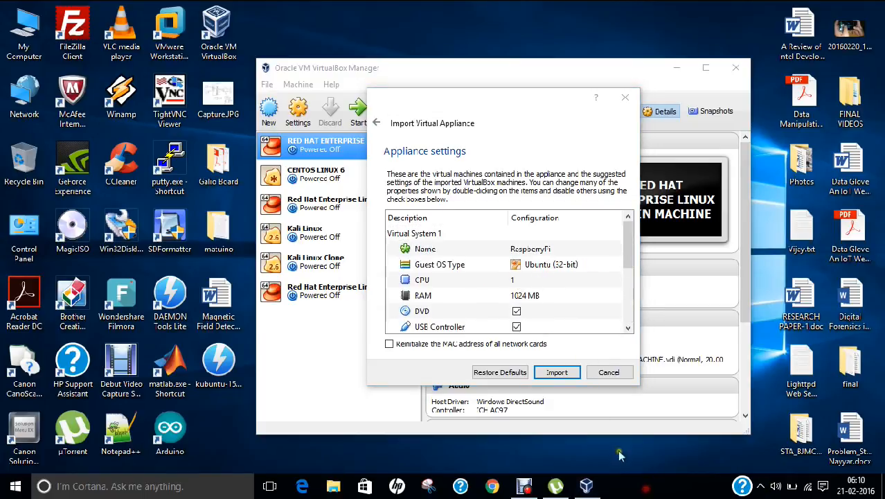
left_click(570, 374)
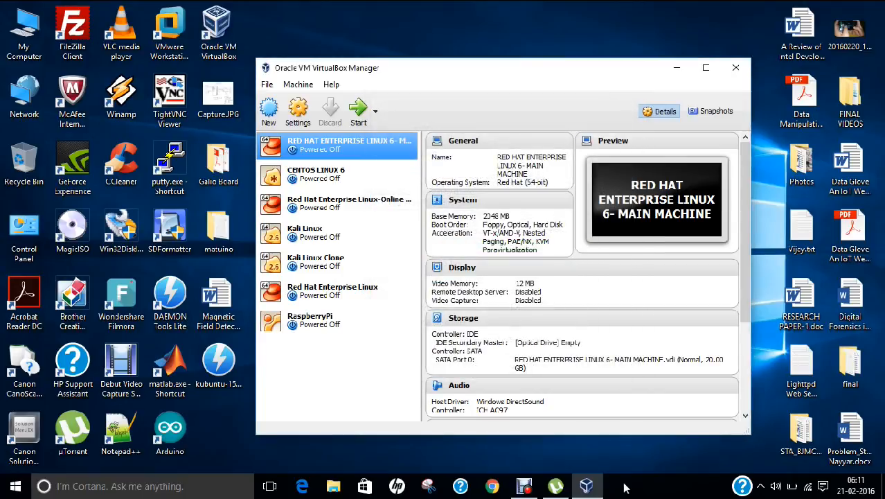
- Start the RaspberryPi virtual machine, switch it to full-screen mode and dismiss the mouse pointer integration message
left_click(346, 330)
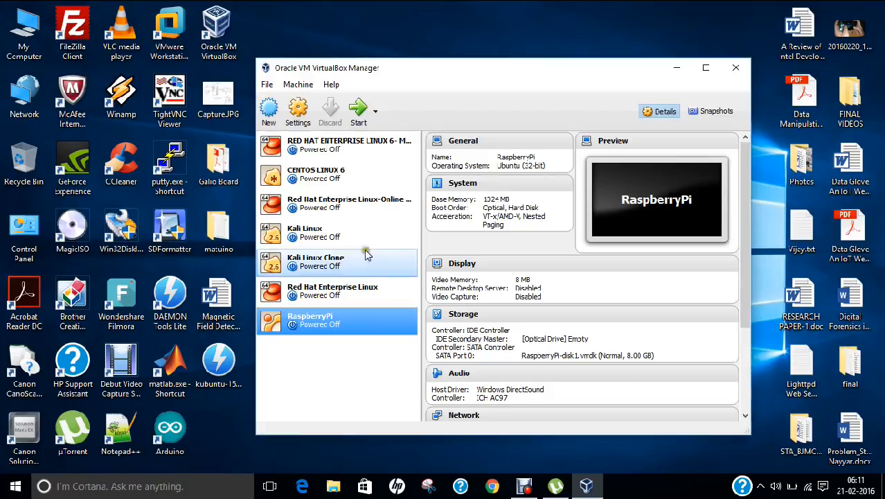
left_click(359, 112)
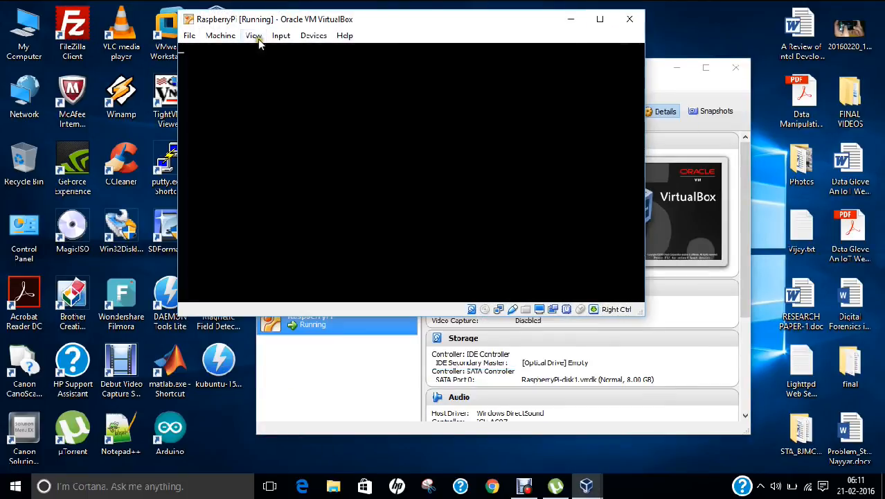
left_click(257, 39)
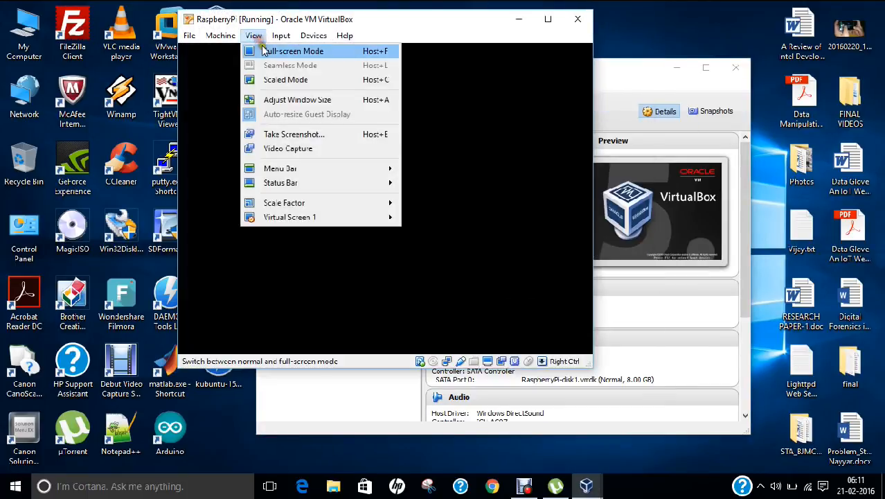
left_click(263, 50)
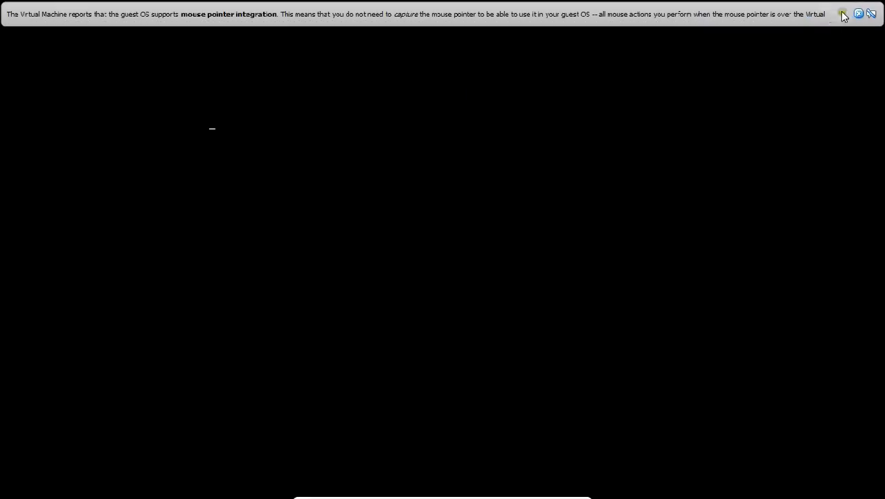
left_click(859, 14)
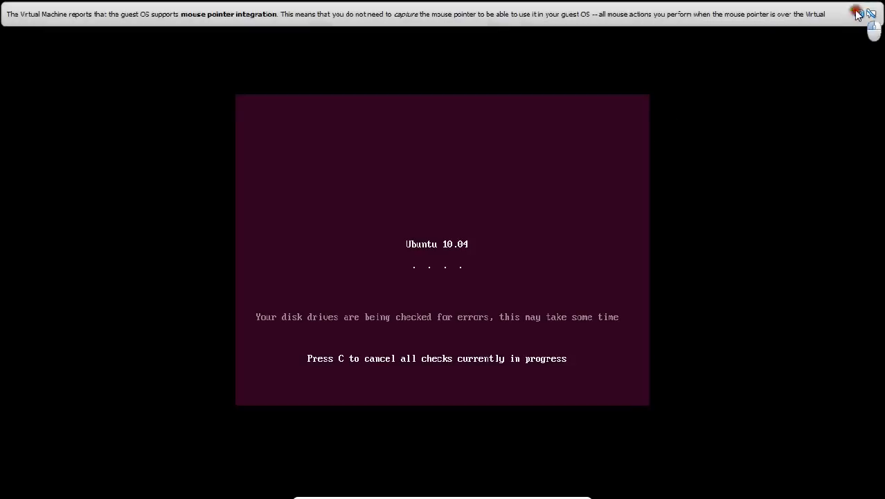
left_click(859, 13)
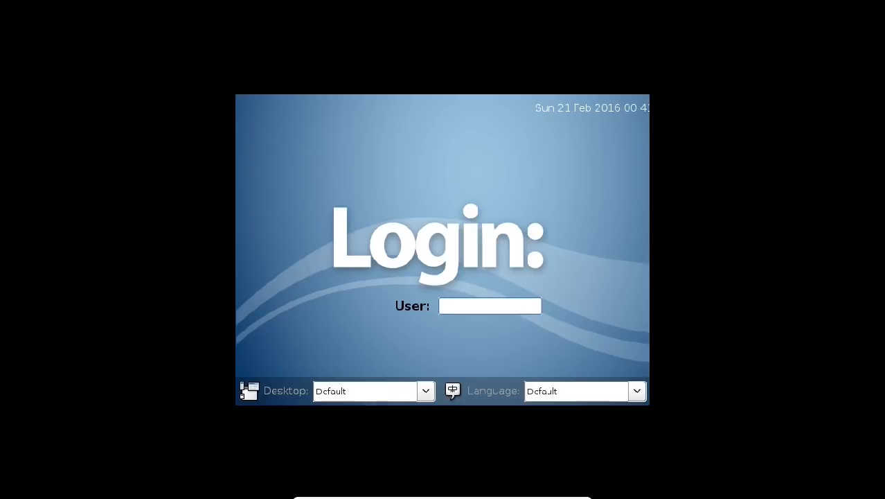
- Log in to the guest system as user rpi with the account password
type("rpi")
key("Return")
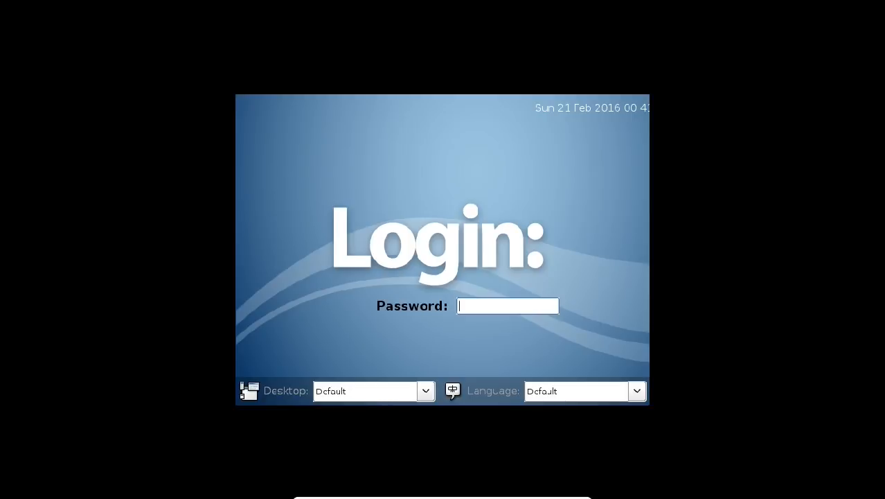
type("raspberry")
key("Return")
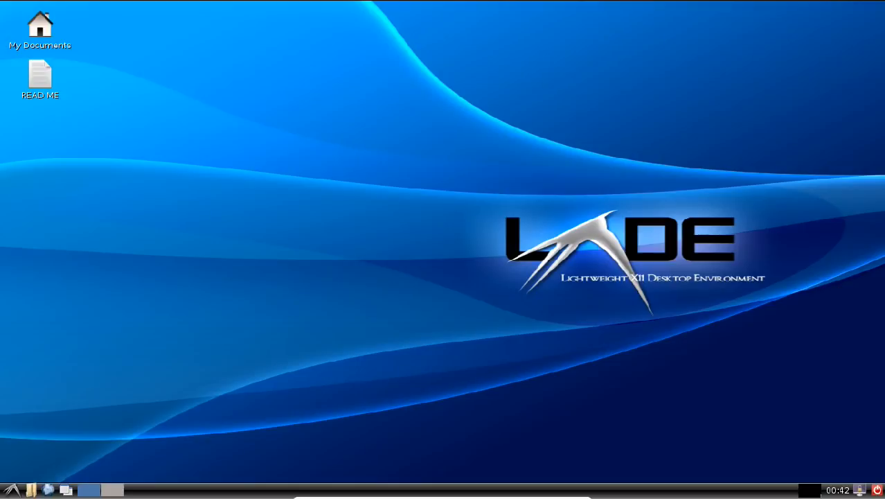
- Open a terminal window from the guest desktop's accessories
left_click(13, 491)
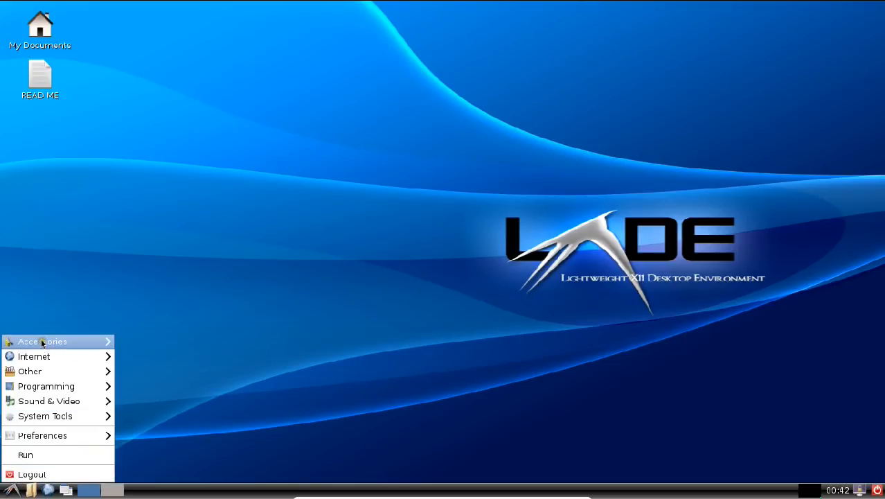
mouse_move(41, 341)
left_click(154, 359)
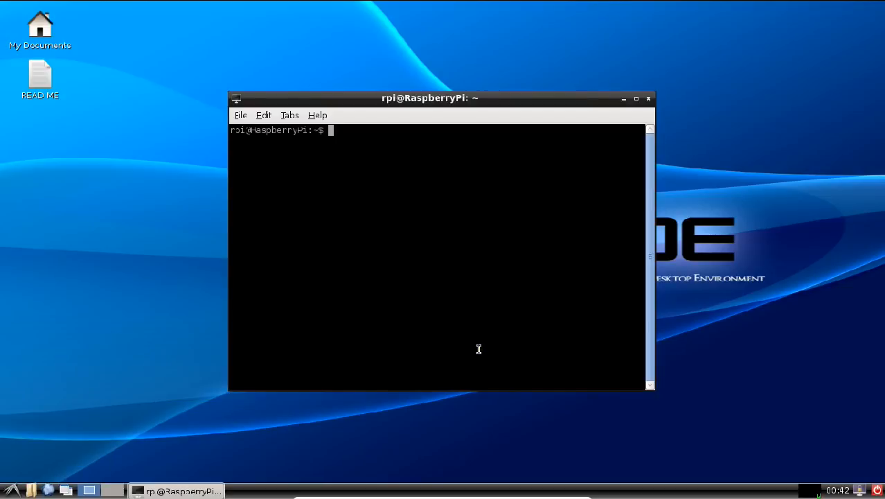
- Change to the debian directory with cd debian/ and list its files with ls
type("cd deb")
key("Tab")
key("Return")
type("ls")
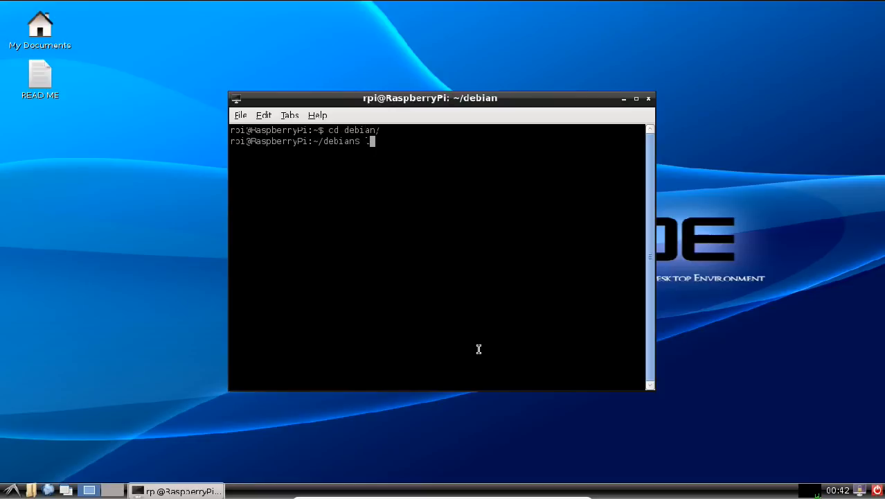
key("Return")
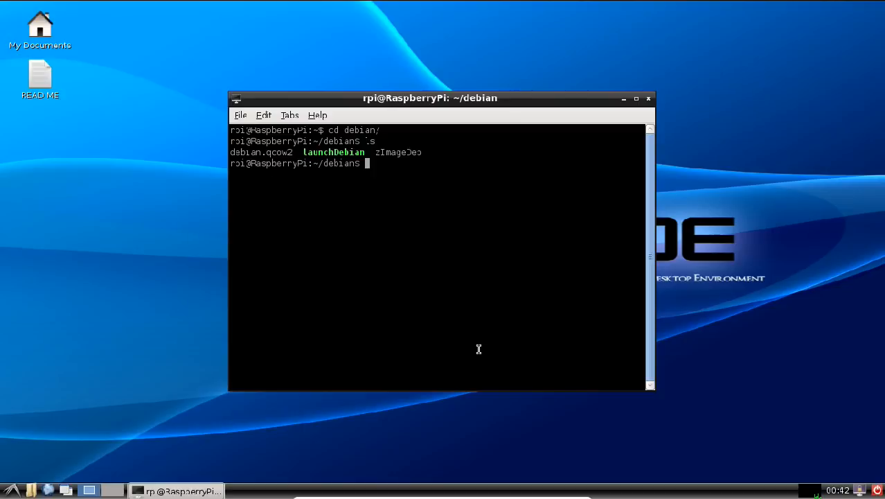
- Run the ./launchDebian script in the debian directory and authorize it with the sudo password
type("./la")
key("Tab")
key("Return")
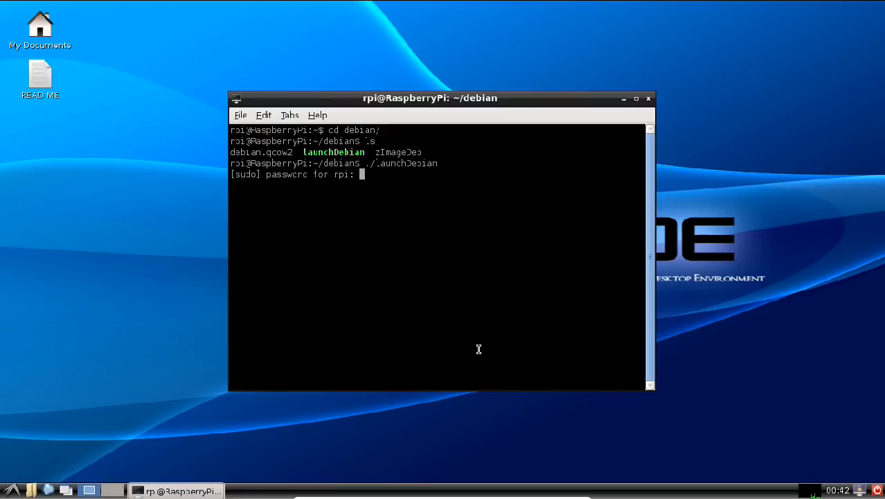
key("Return")
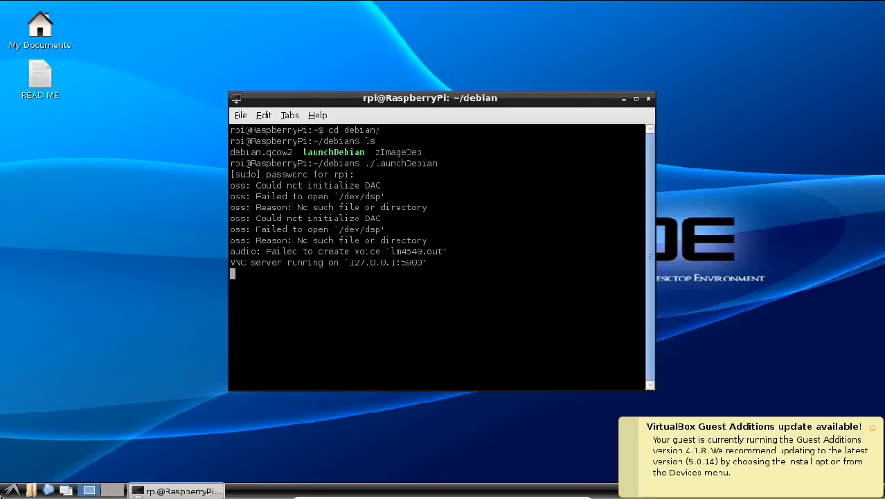
- Open a second LXTerminal window from the guest desktop's accessories
left_click(11, 491)
mouse_move(51, 346)
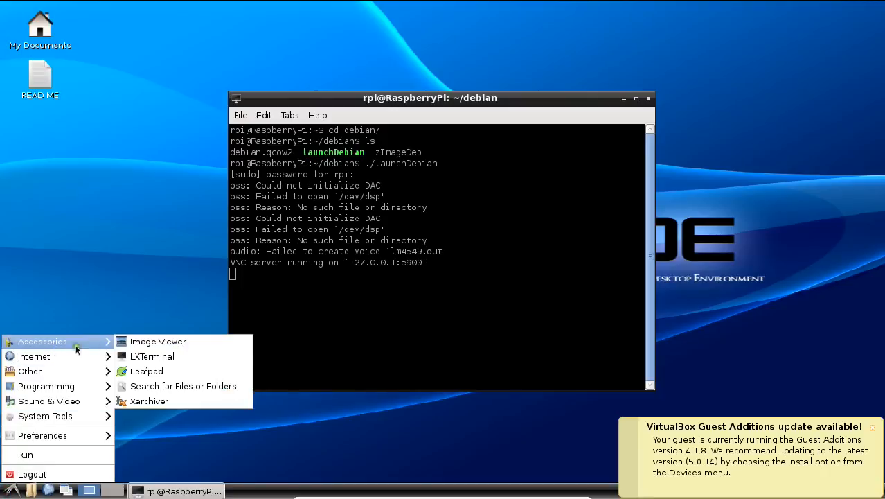
left_click(129, 356)
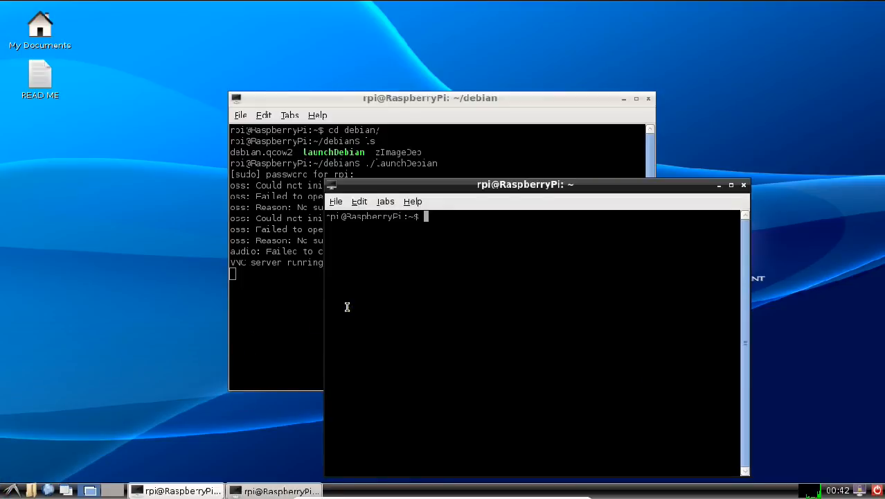
- Connect to the emulated Debian system's display by running xtightvncviewer localhost in the second terminal
type("vtightvncviewe")
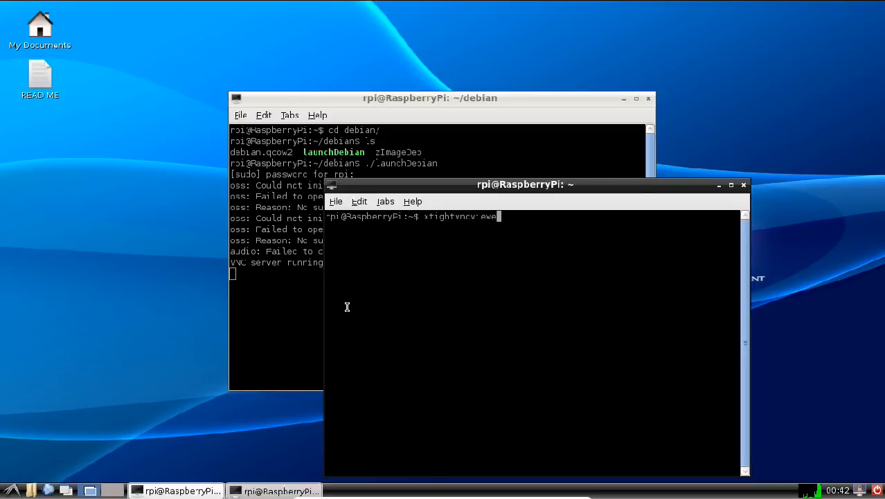
type("r localhost")
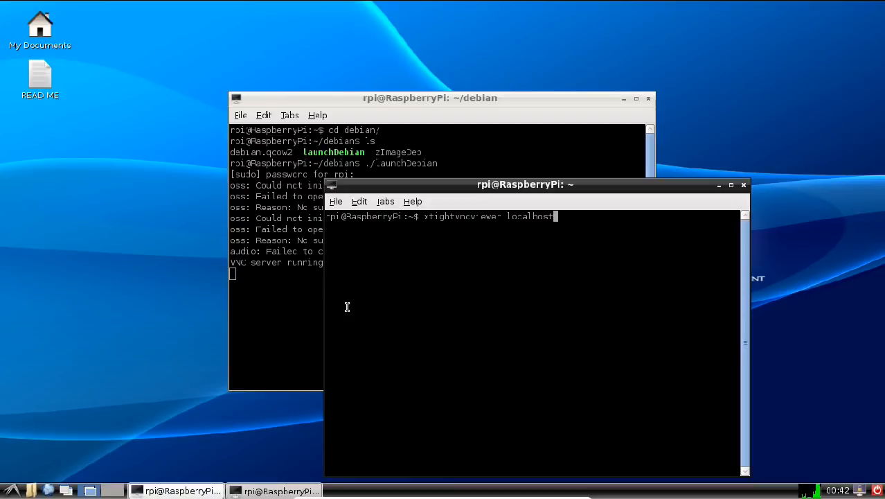
key("Return")
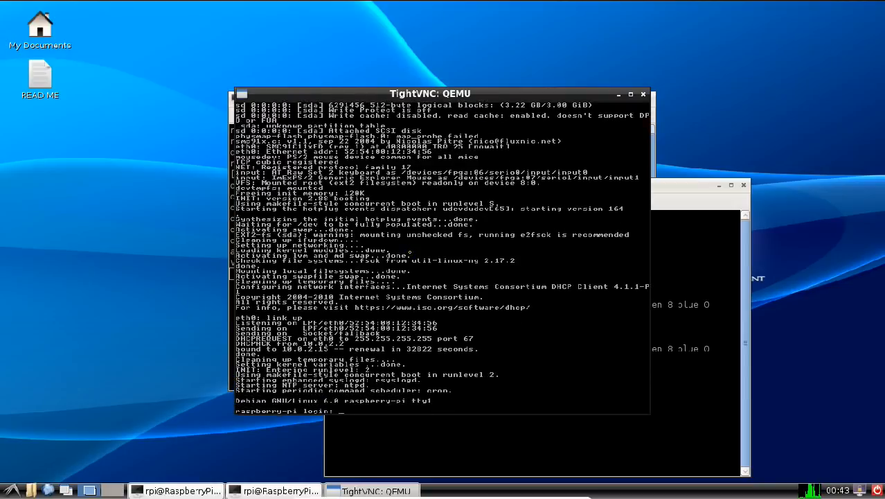
- Log in to the Debian system in the TightVNC window as root with the account password
type("root")
key("Return")
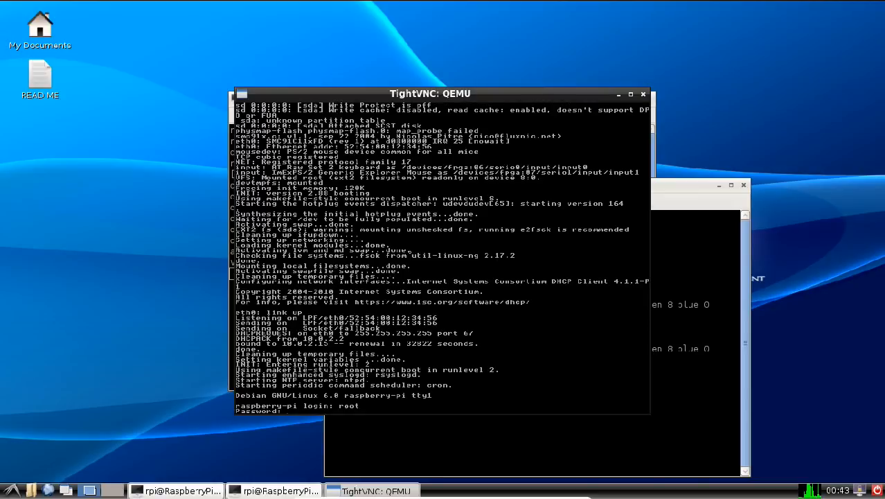
key("Return")
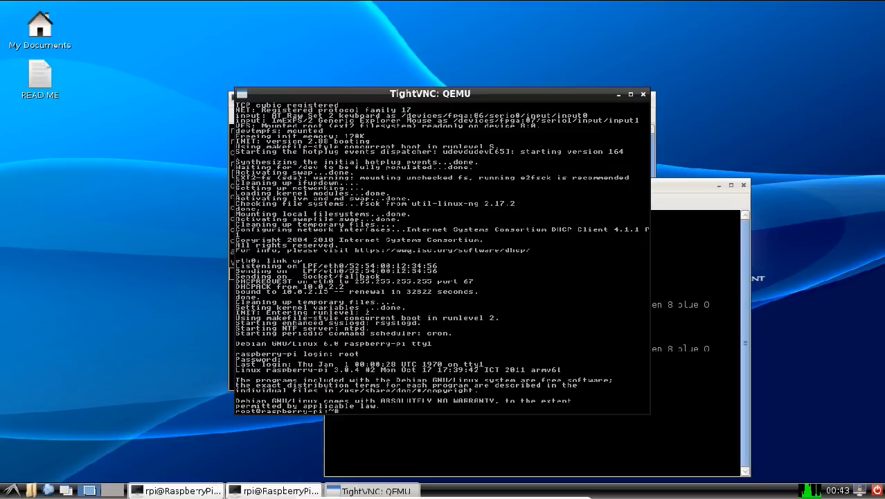
- Clear the Debian console with clear and examine the current directory's contents and path with ls and pwd
type("clear")
key("Return")
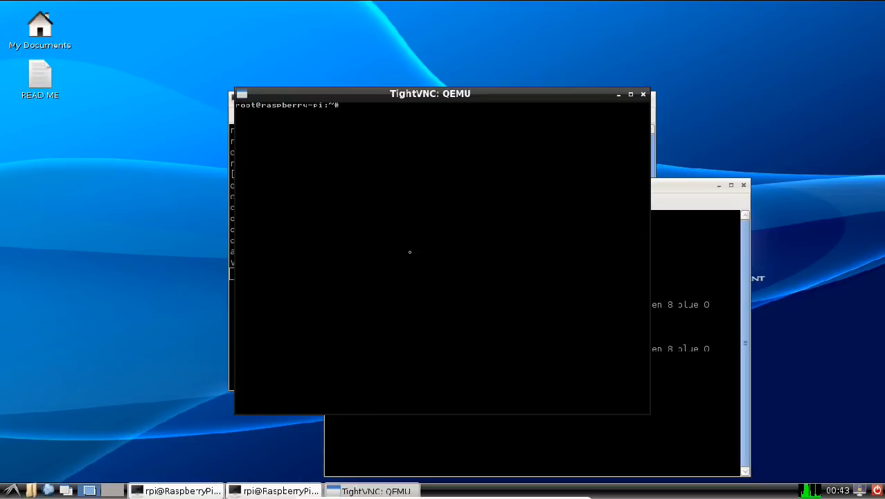
type("ls")
key("Return")
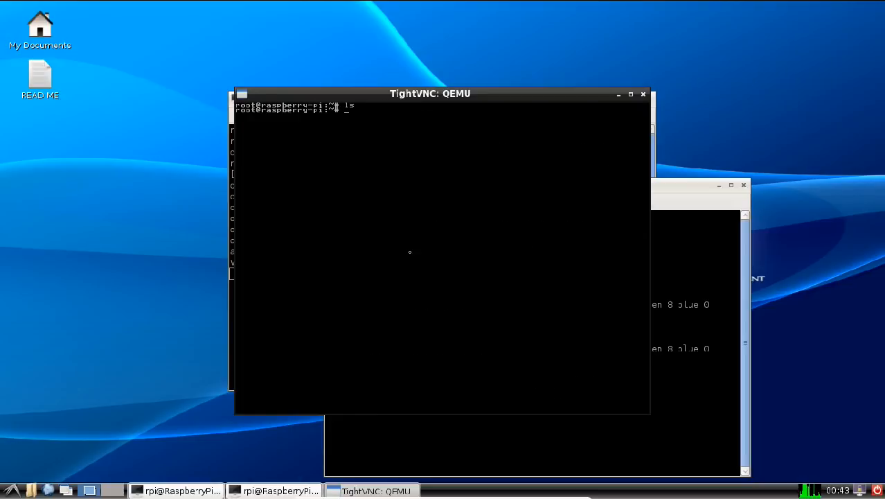
type("pwd")
key("Return")
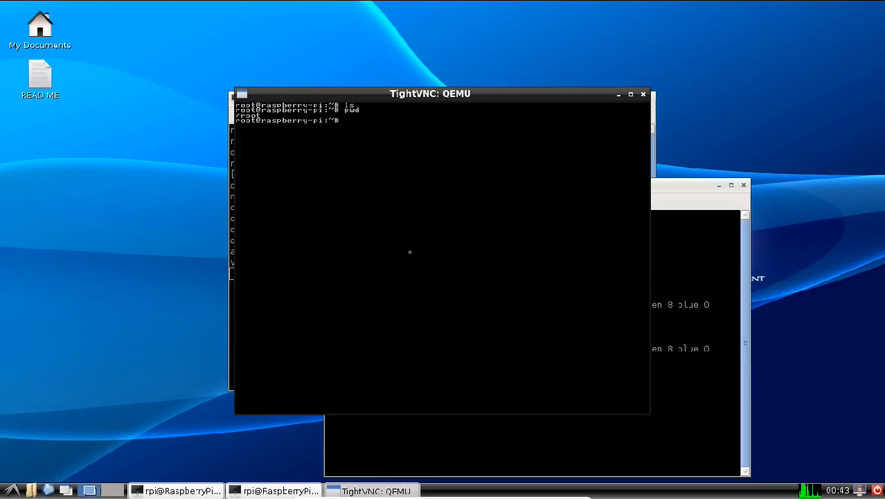
- Take the RaspberryPi virtual machine out of full-screen mode and move the focus back to the host desktop
mouse_move(510, 494)
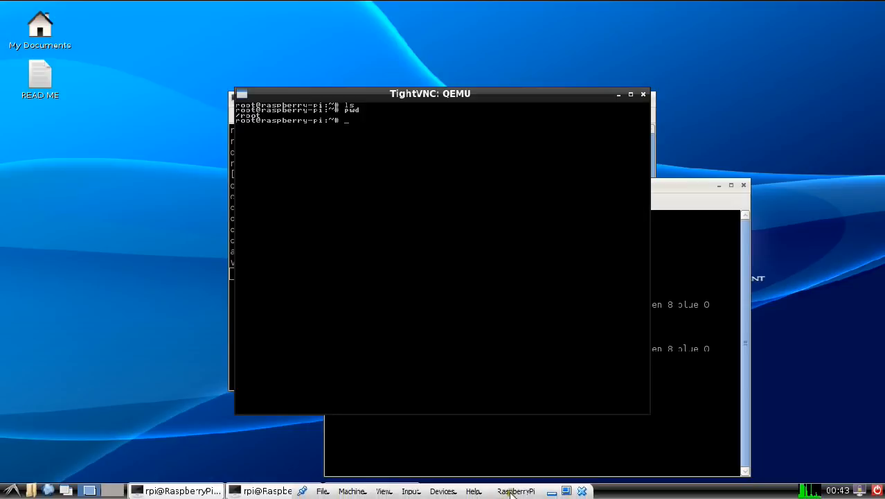
left_click(564, 491)
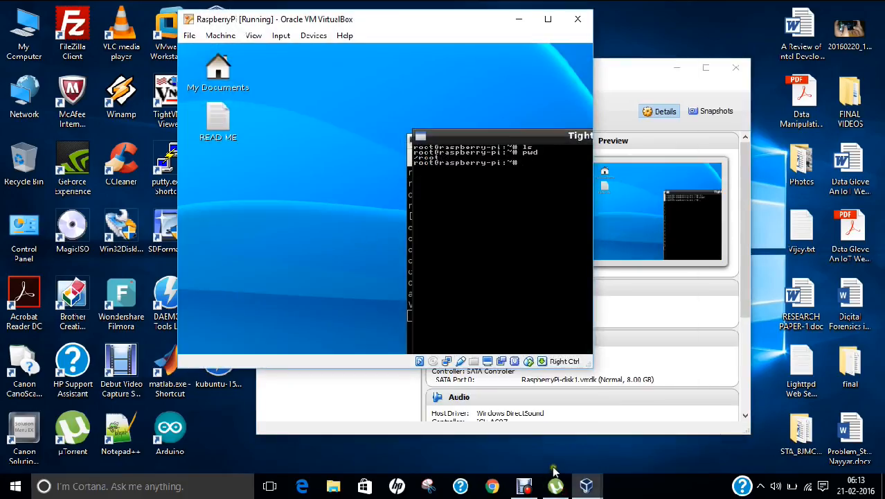
left_click(633, 492)
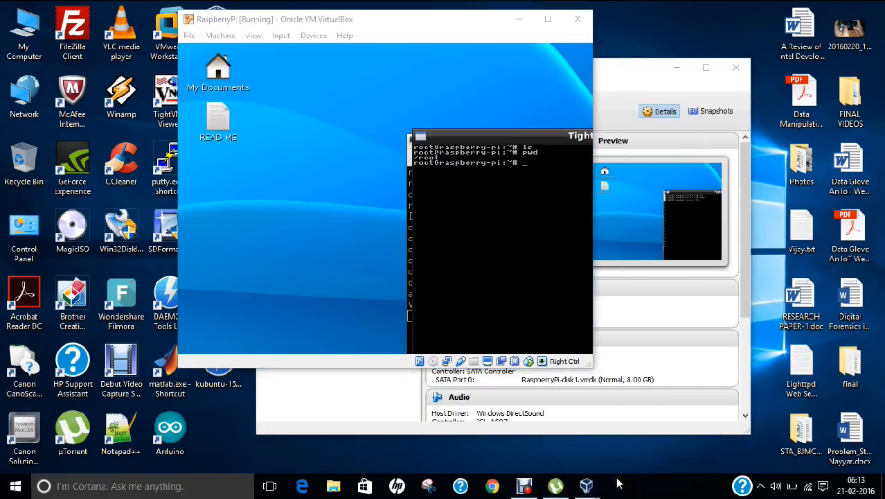